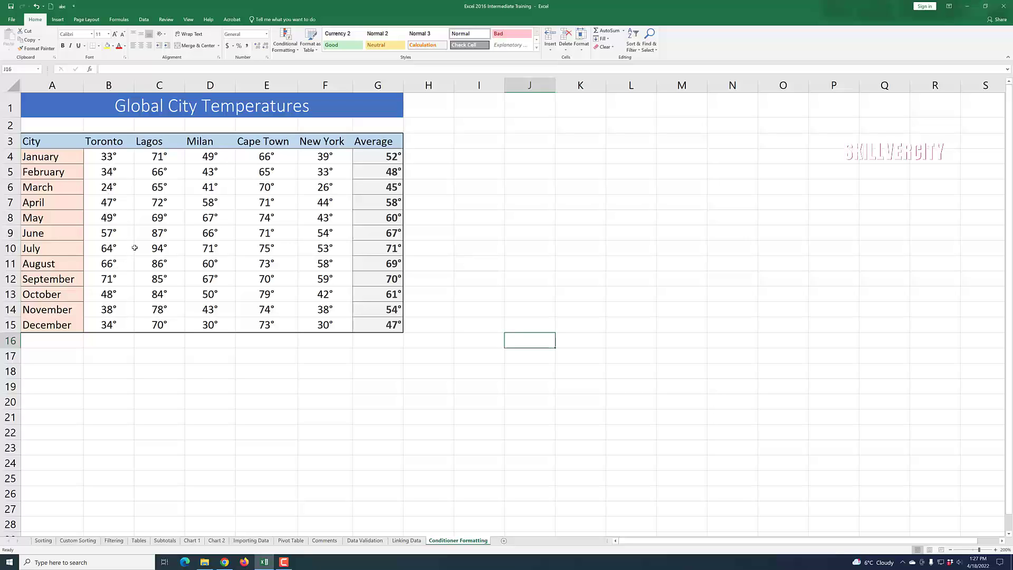
Apply the Red - Yellow - Green colour scale to the Toronto temperatures in B4:B15
click(108, 162)
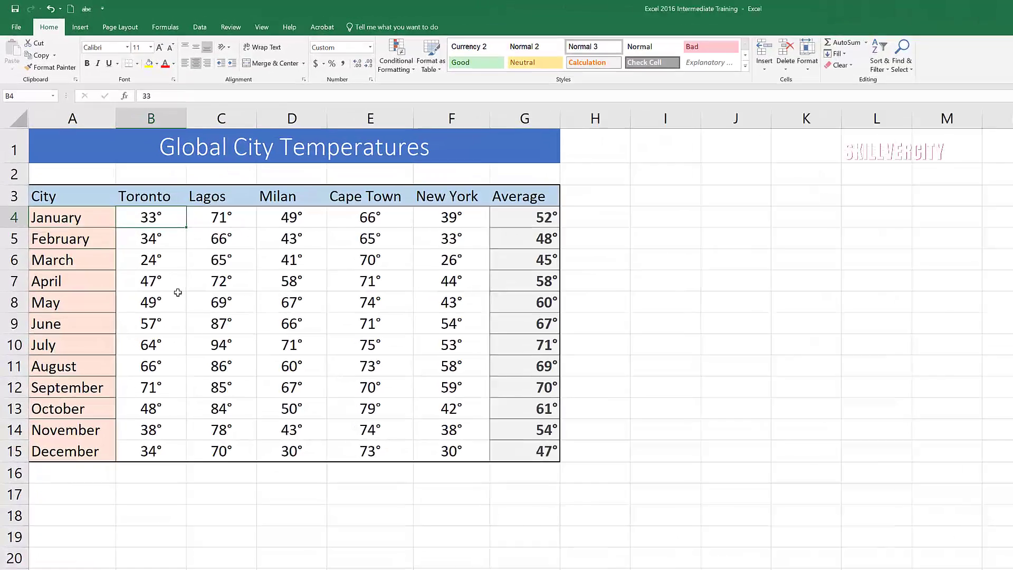
click(178, 294)
drag(177, 219, 160, 419)
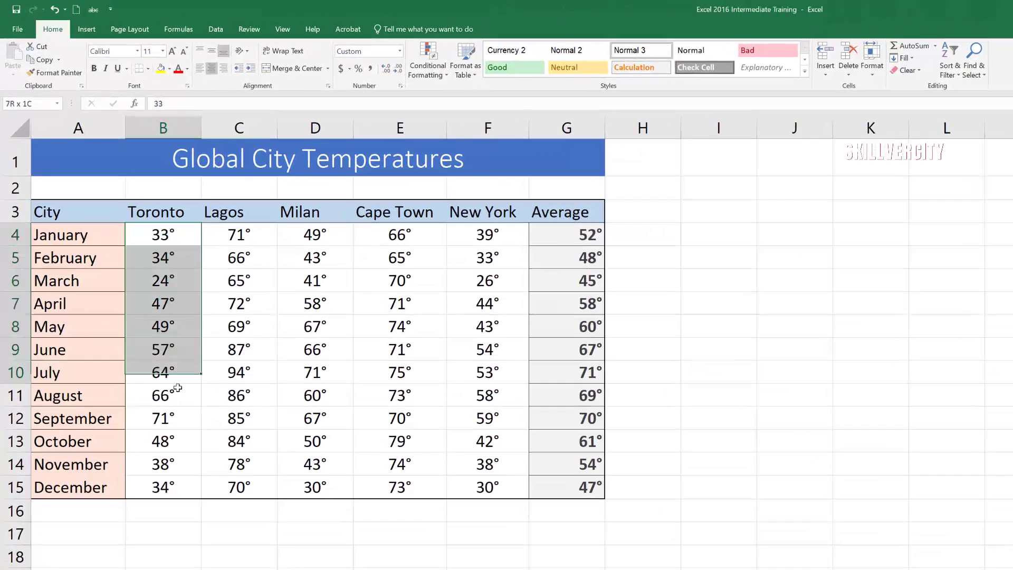
drag(172, 456, 165, 484)
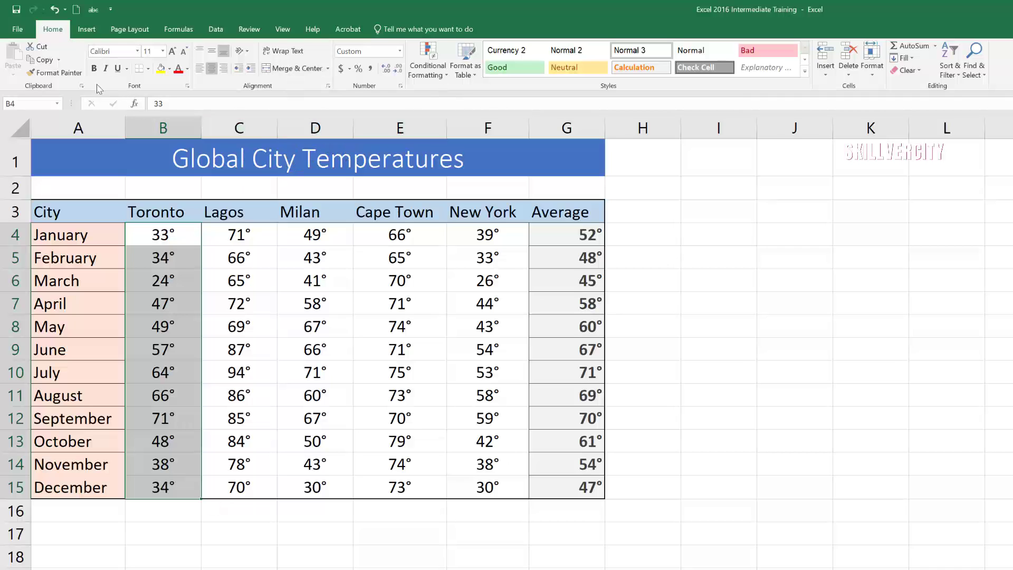
click(447, 76)
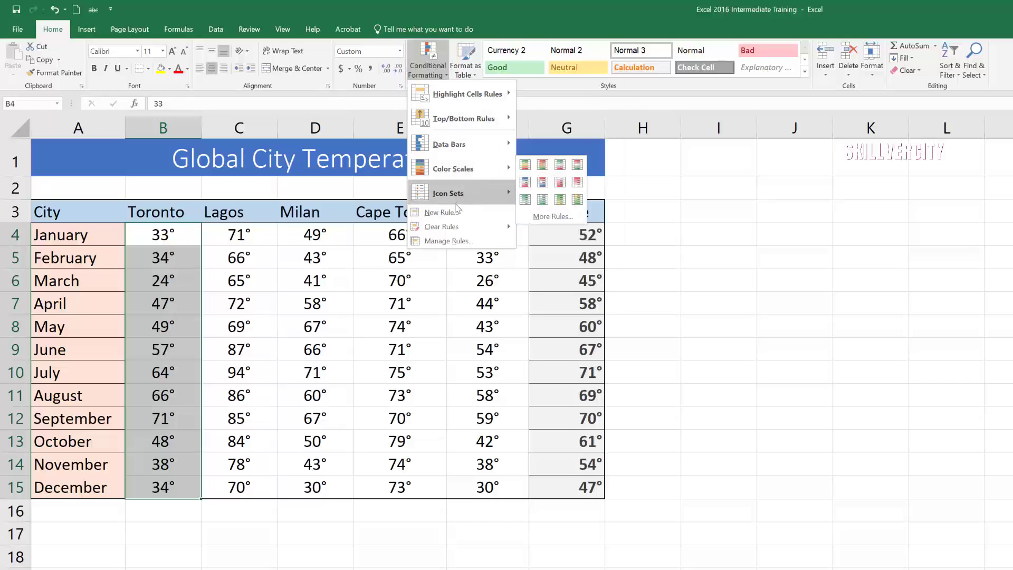
mouse_move(458, 201)
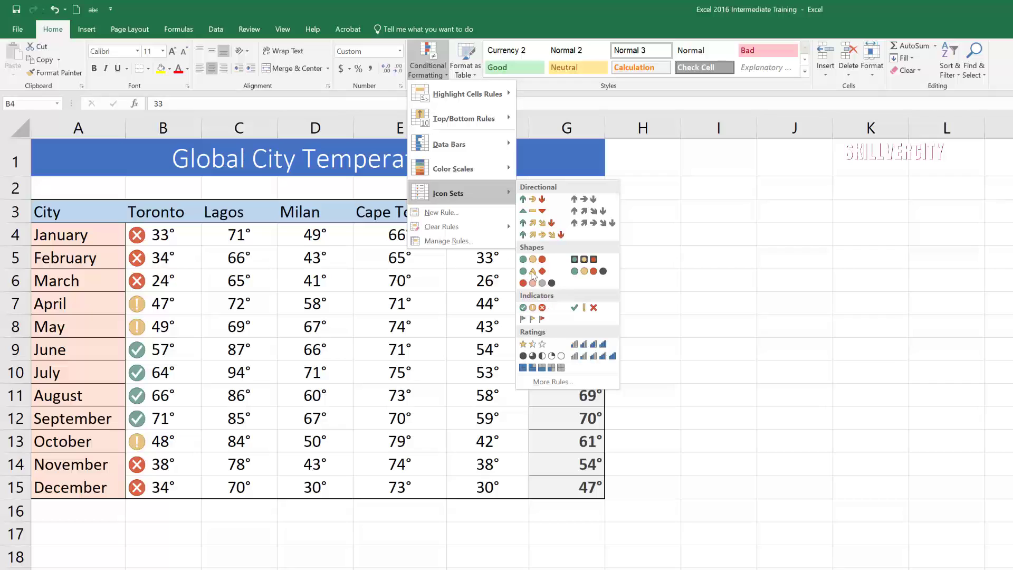
mouse_move(473, 172)
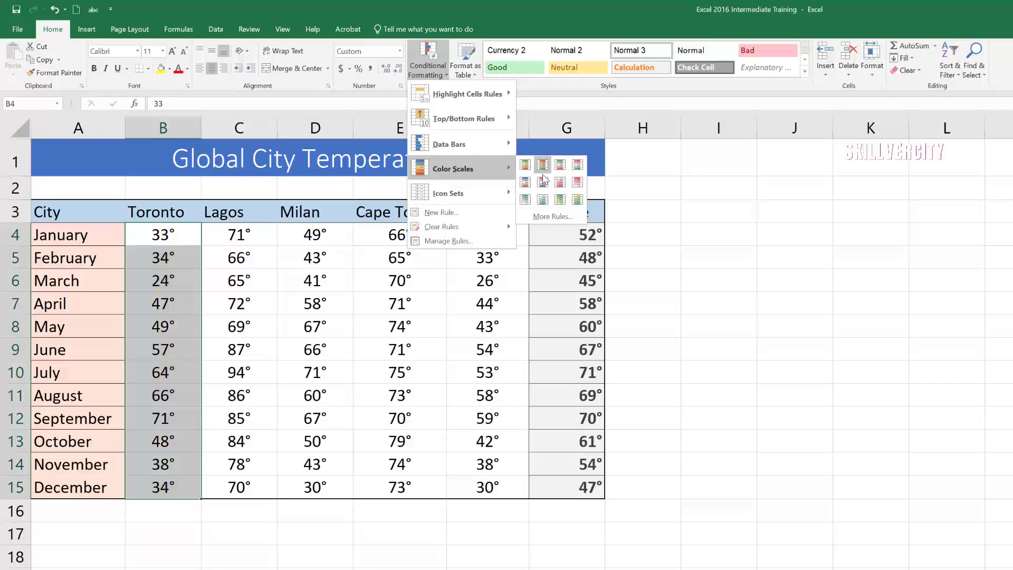
click(543, 165)
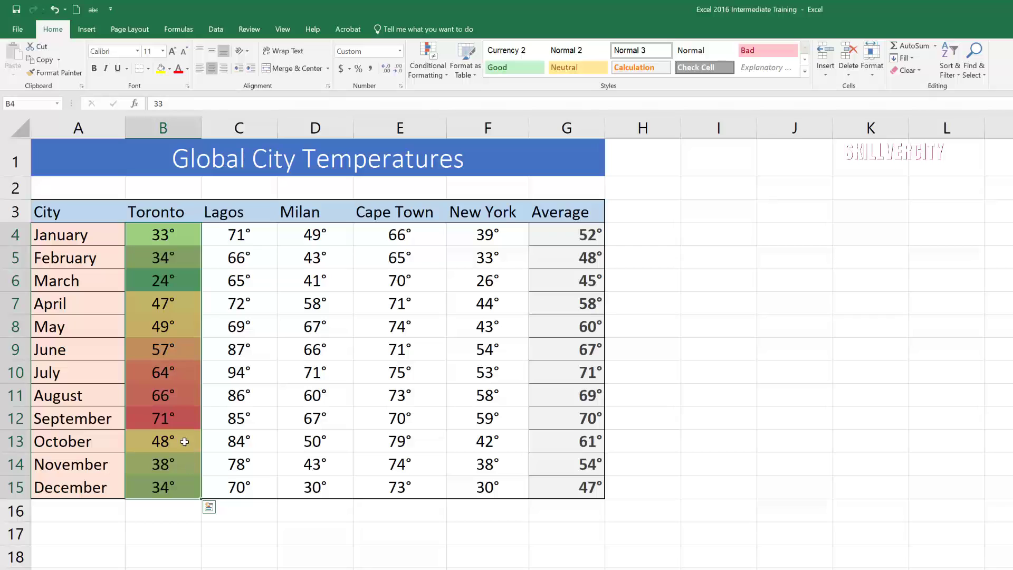
click(185, 442)
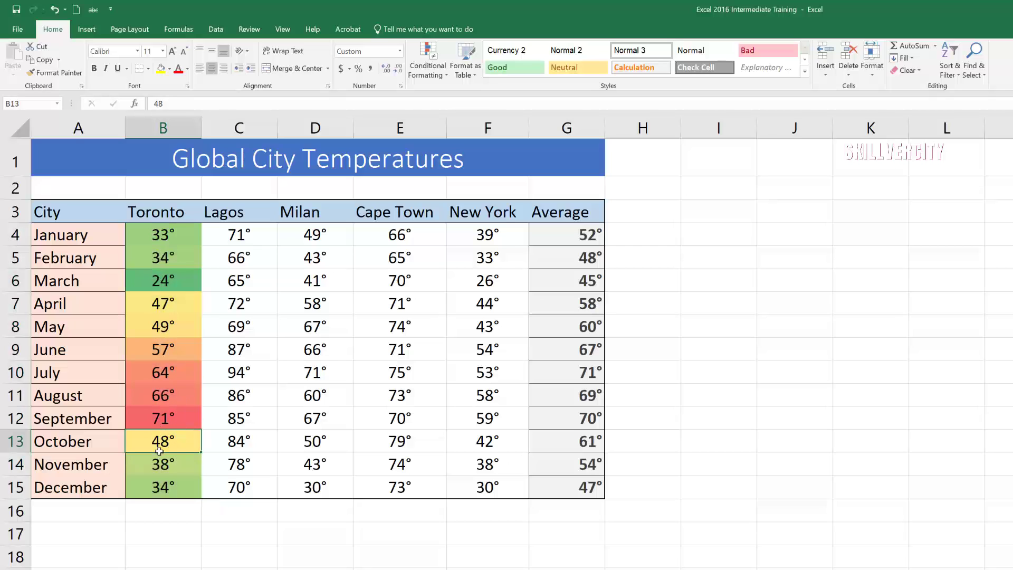
Add Light Blue gradient-fill data bars to the Lagos temperatures in C4:C15
click(240, 237)
click(240, 304)
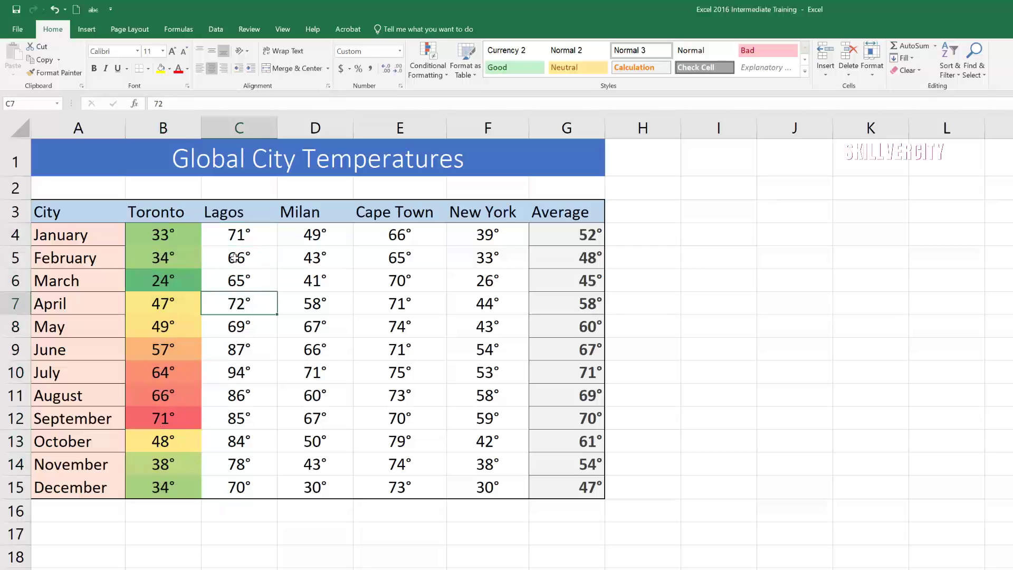
drag(240, 236, 242, 488)
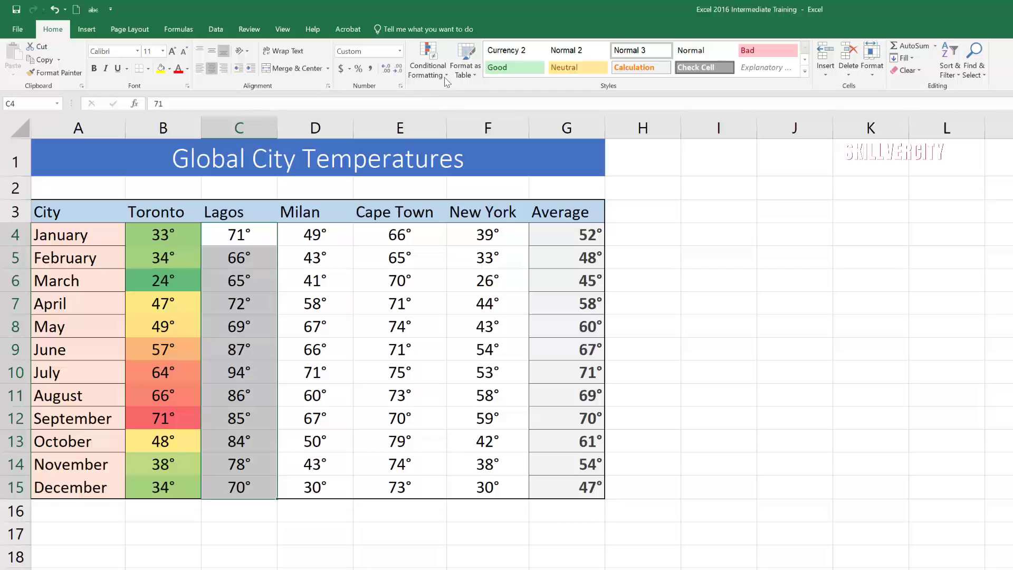
click(428, 62)
mouse_move(487, 141)
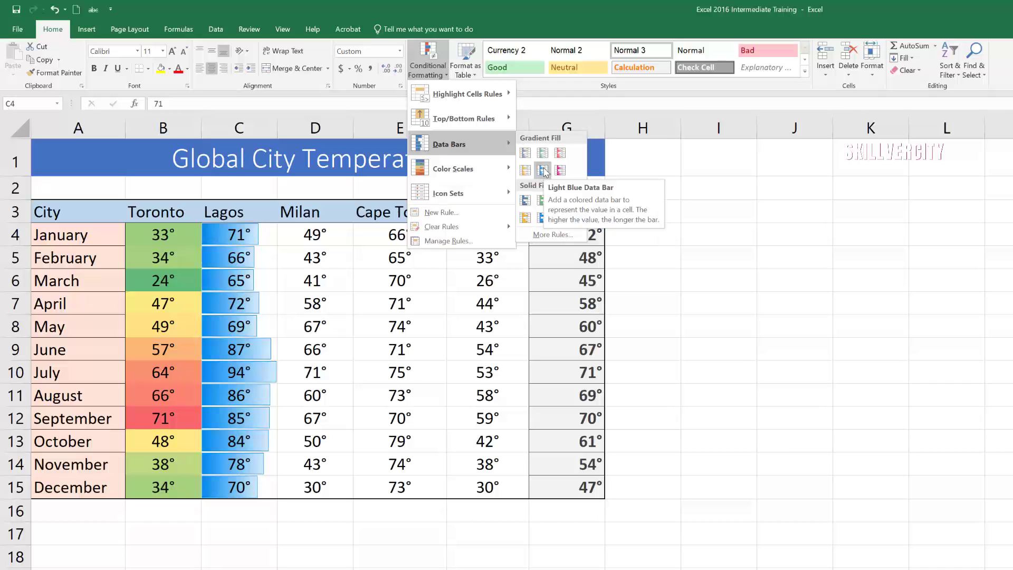
click(544, 172)
click(372, 375)
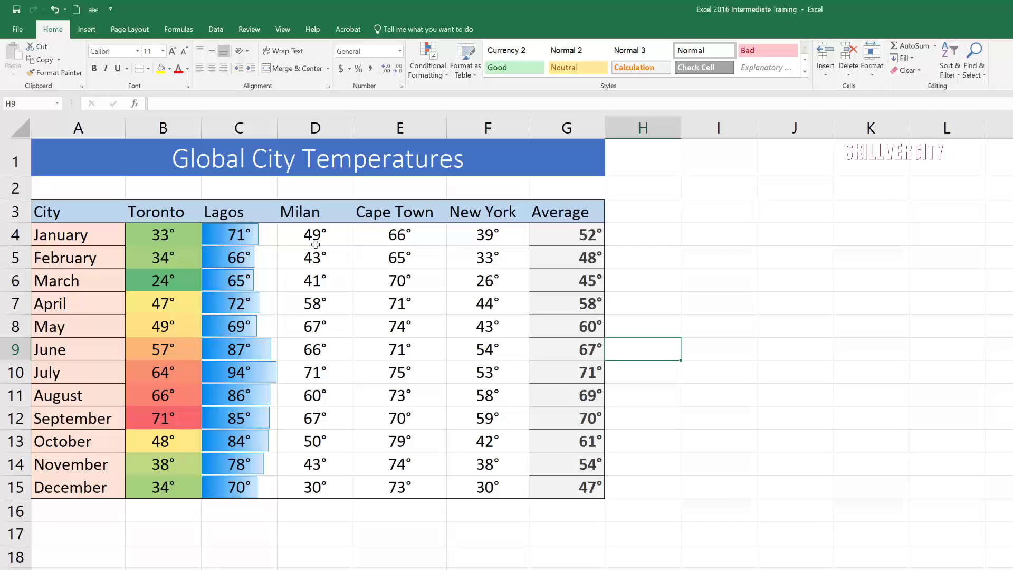
Highlight the top 10 items of the Milan temperatures in D4:D15 with Light Red Fill with Dark Red Text
drag(315, 244, 315, 480)
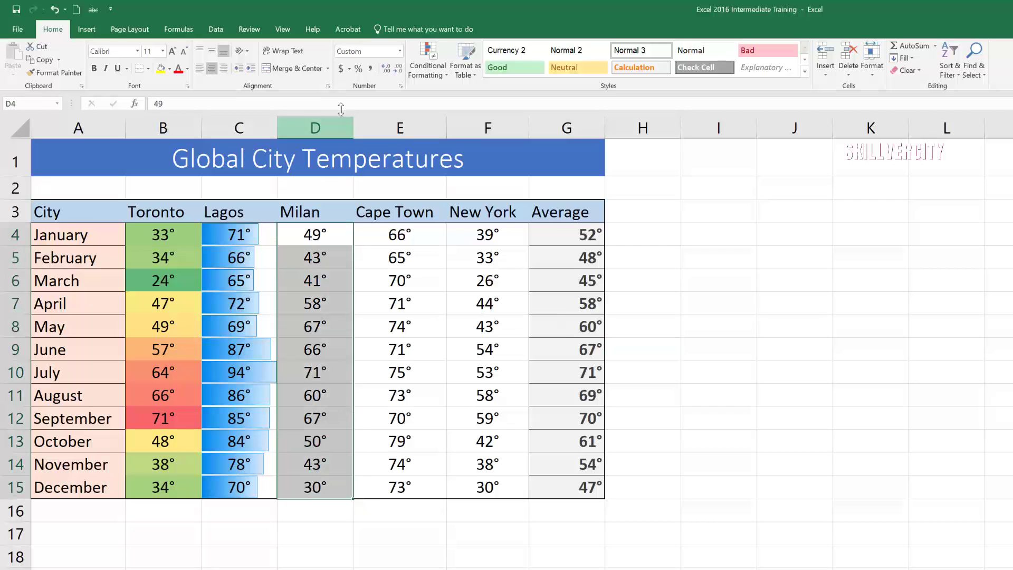
click(446, 76)
mouse_move(467, 94)
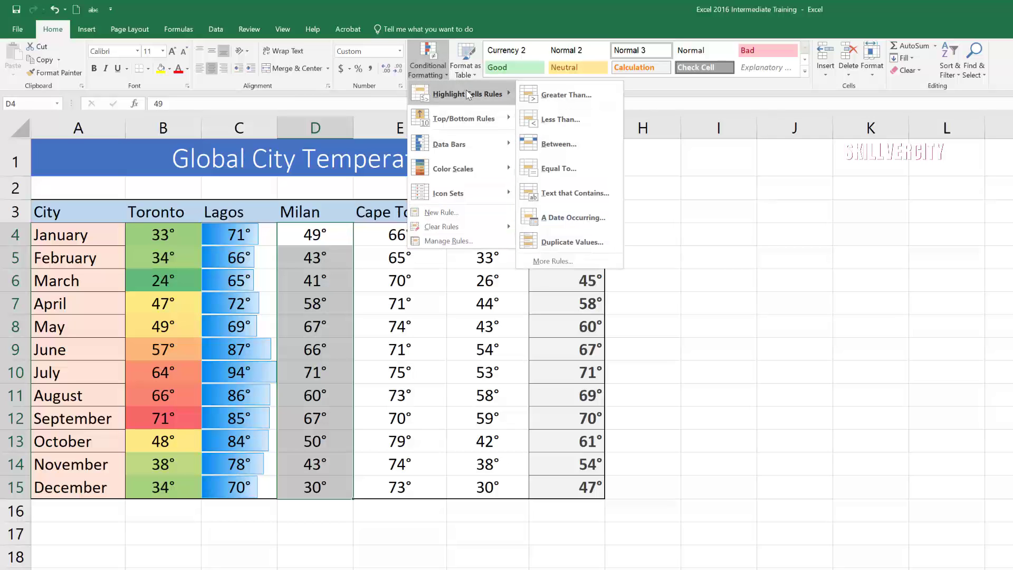
mouse_move(458, 123)
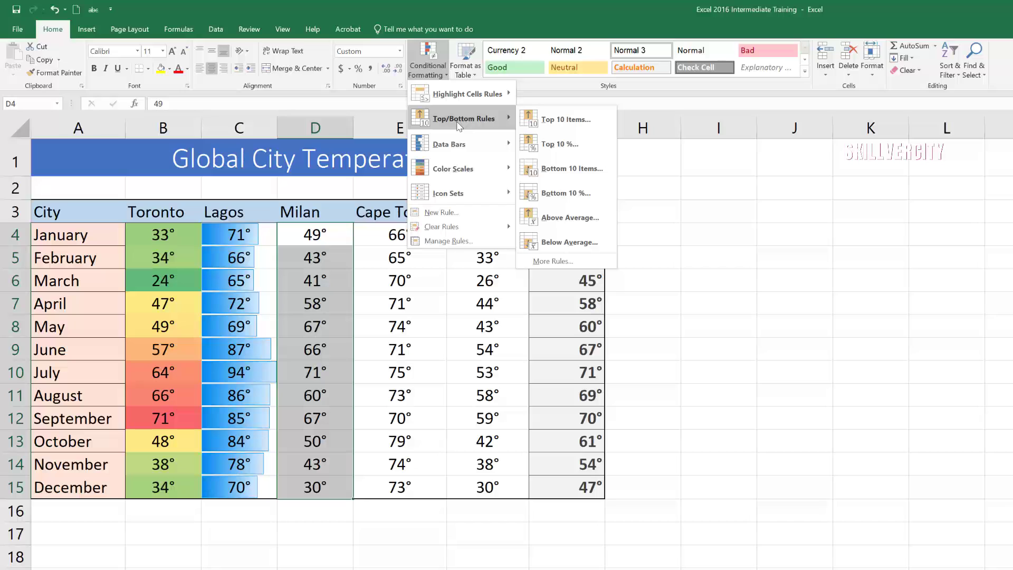
click(566, 120)
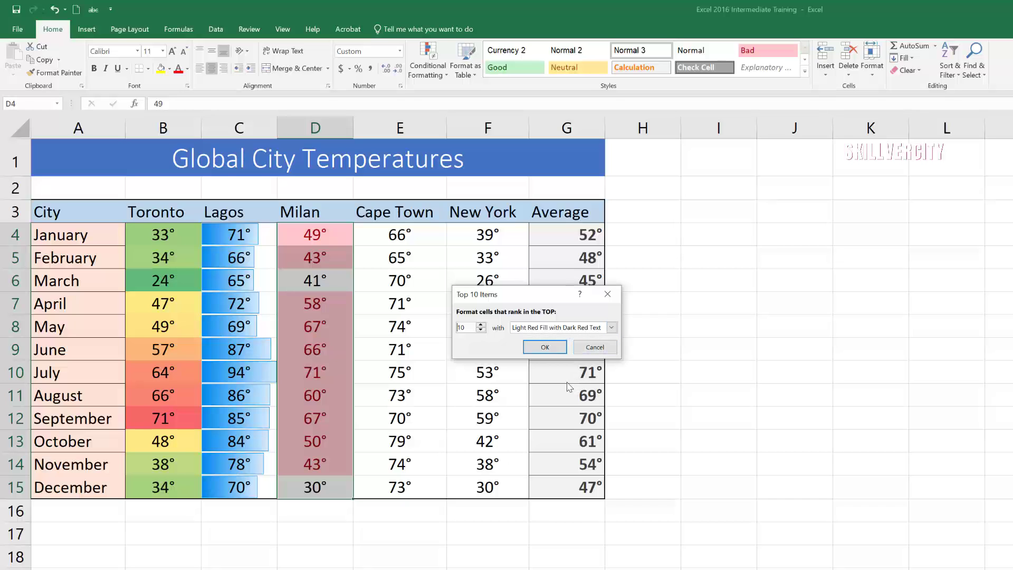
click(546, 349)
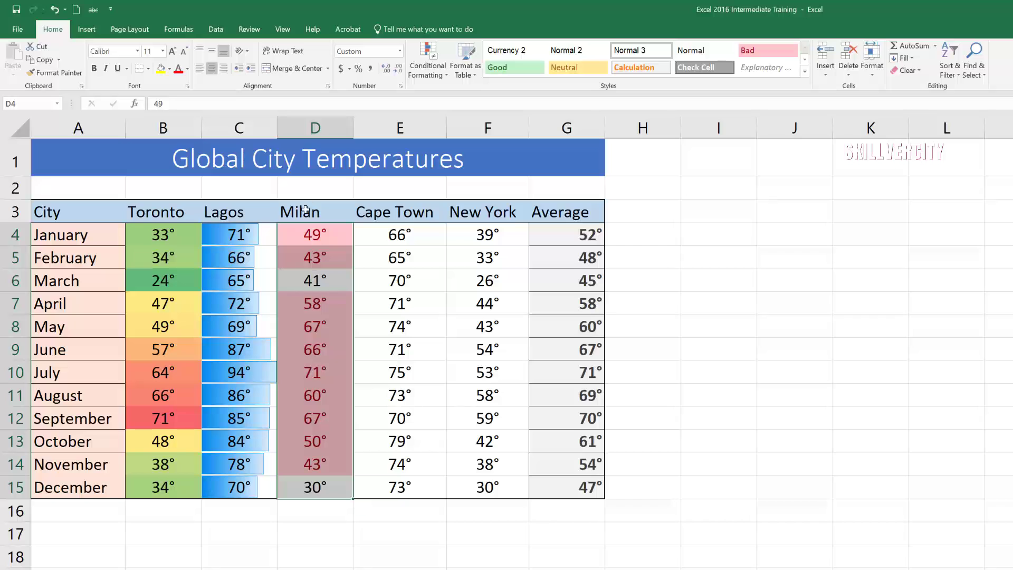
click(406, 368)
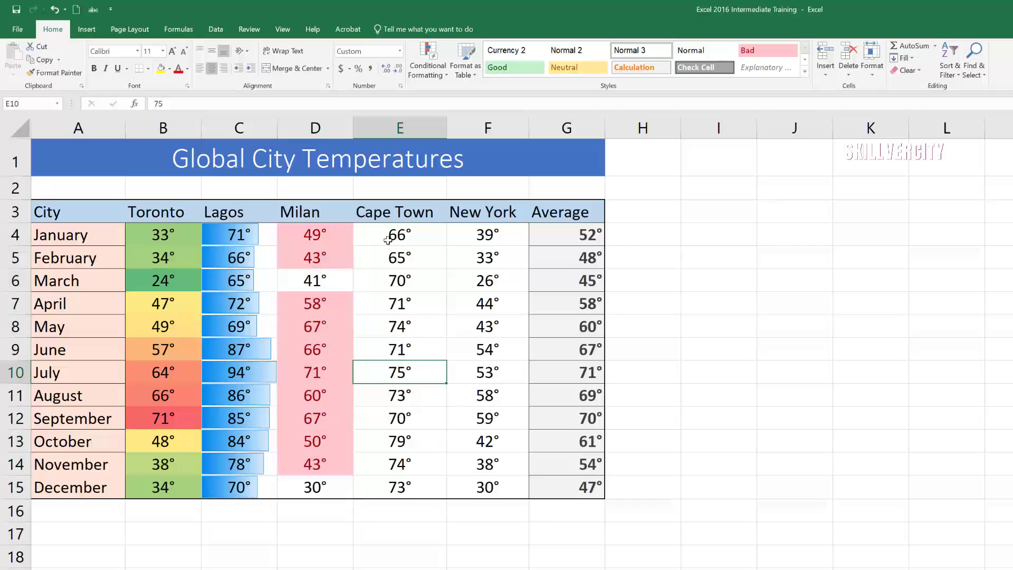
Highlight the bottom 10% of the Cape Town temperatures in E4:E15 with Light Red Fill
drag(388, 240, 400, 487)
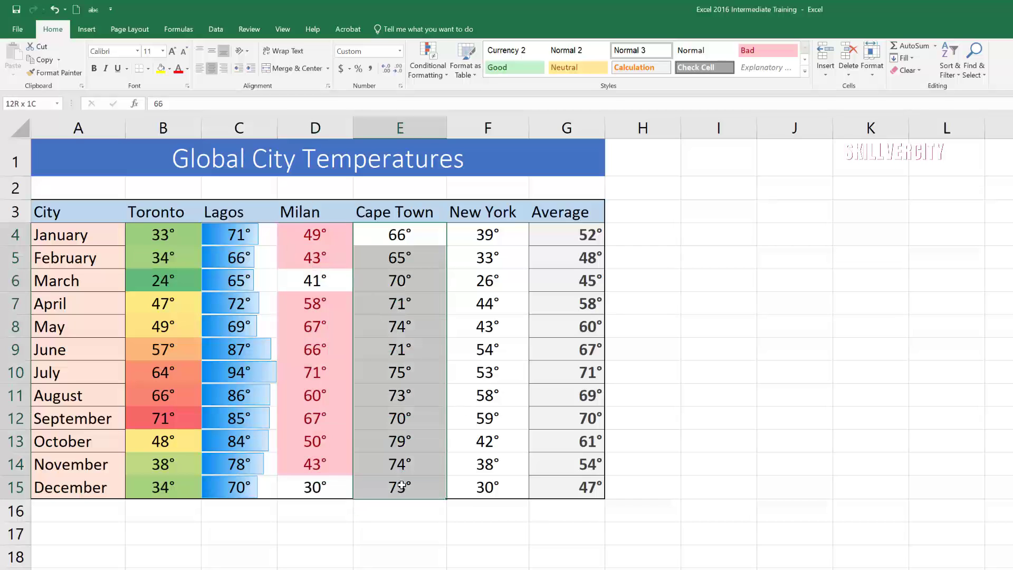
click(446, 77)
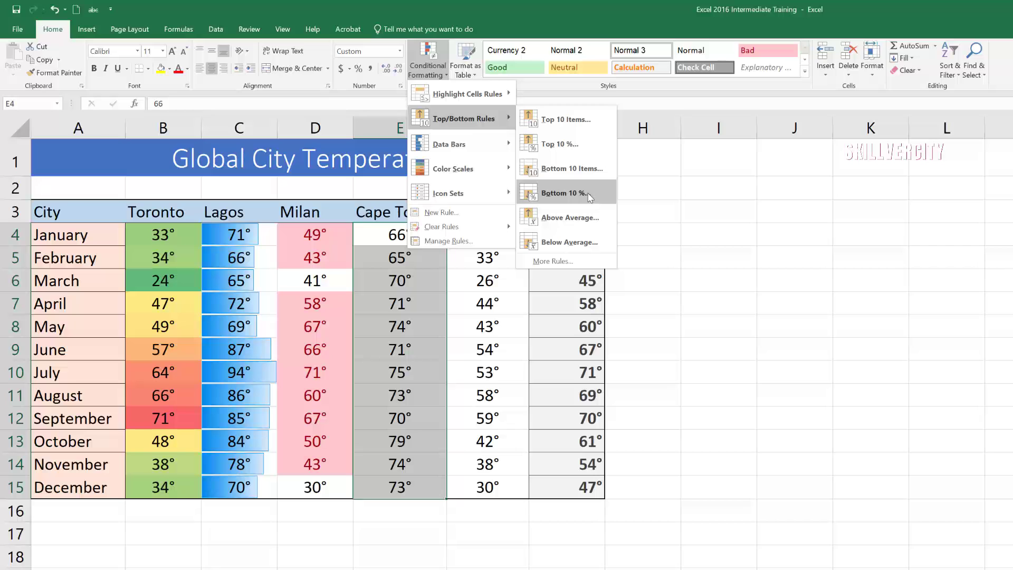
click(586, 193)
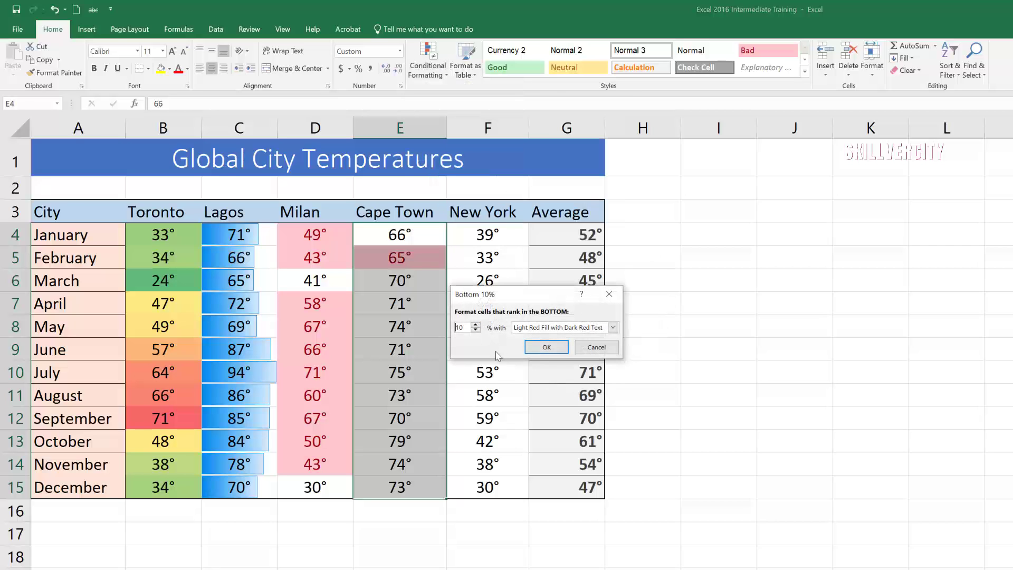
click(613, 328)
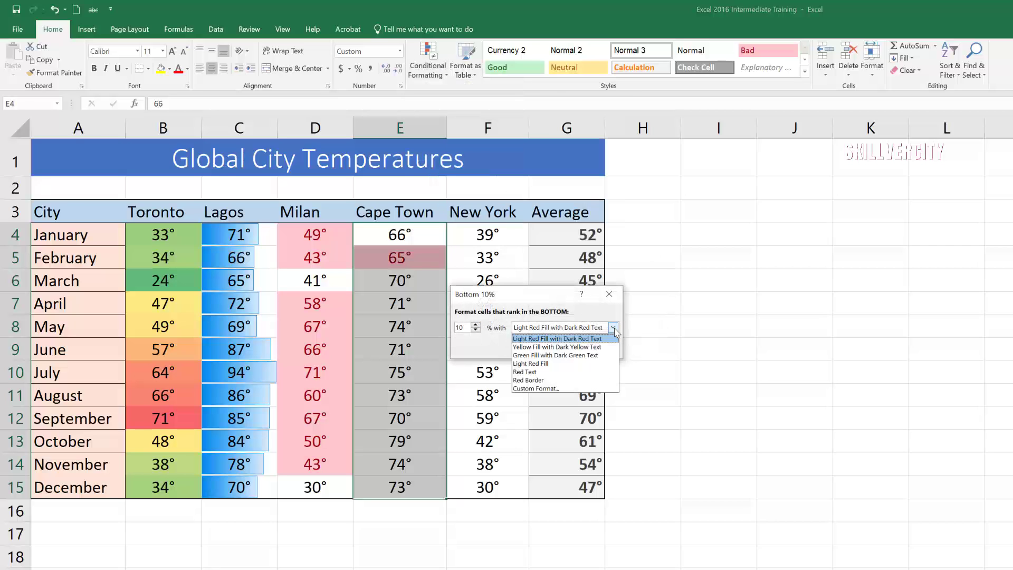
click(545, 364)
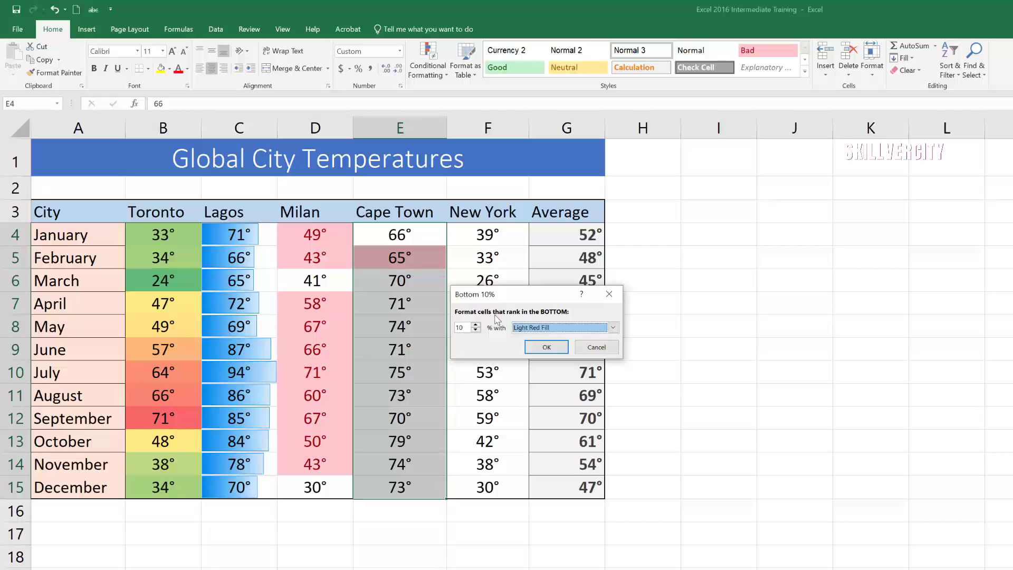
click(547, 348)
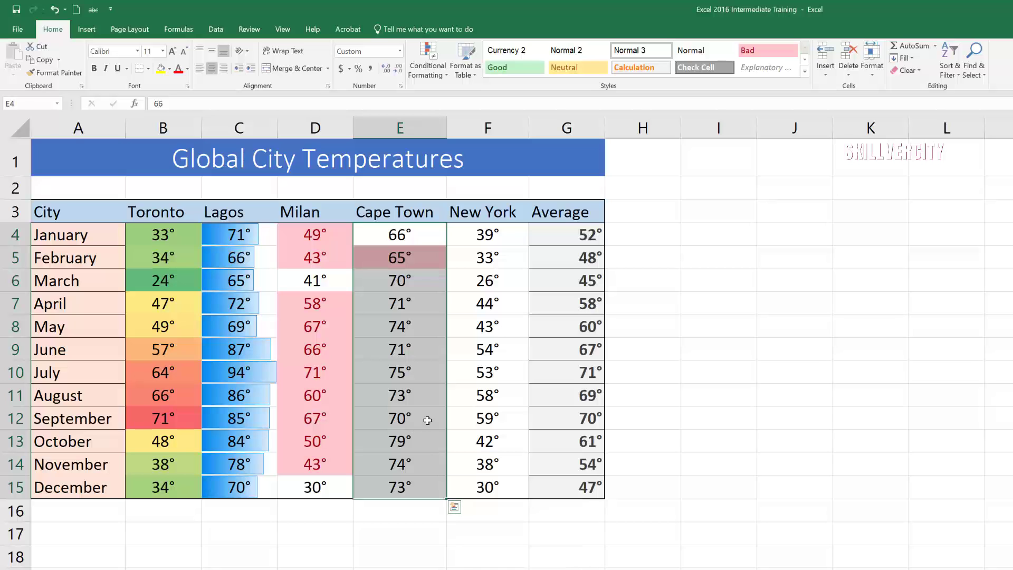
click(411, 326)
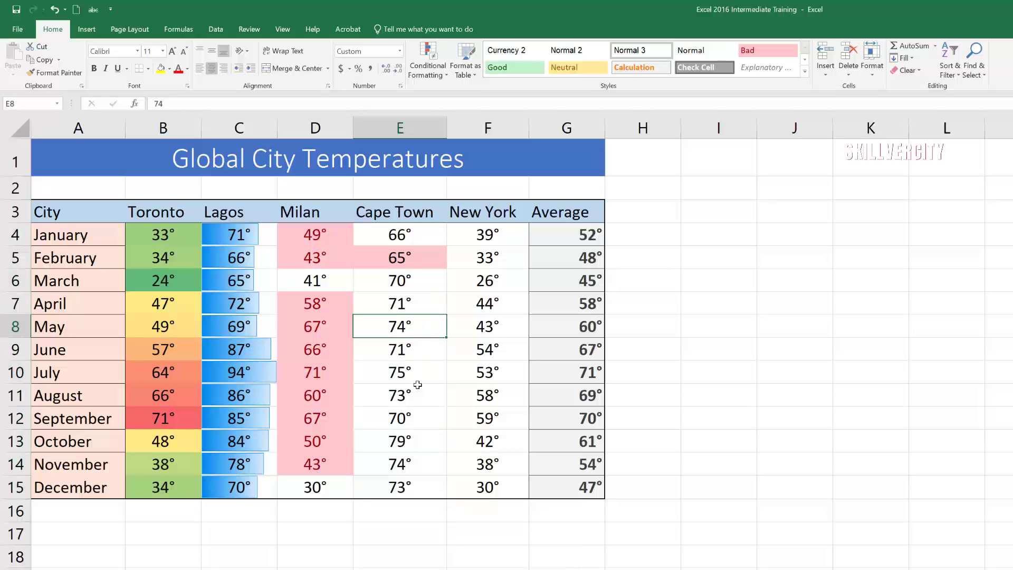
Highlight the above-average New York temperatures in F4:F15 with Yellow Fill with Dark Yellow Text
key(Right)
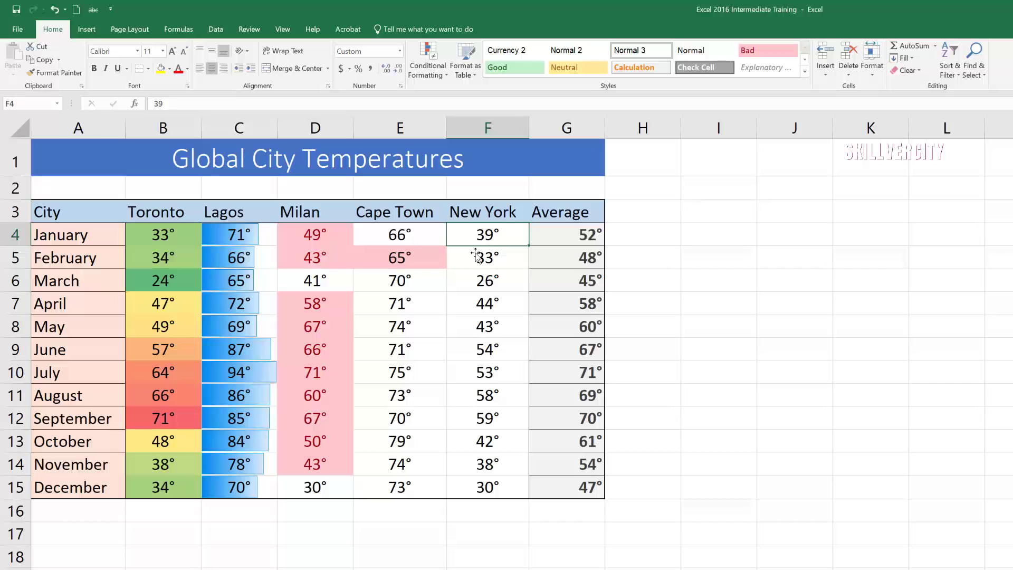
drag(477, 236, 494, 481)
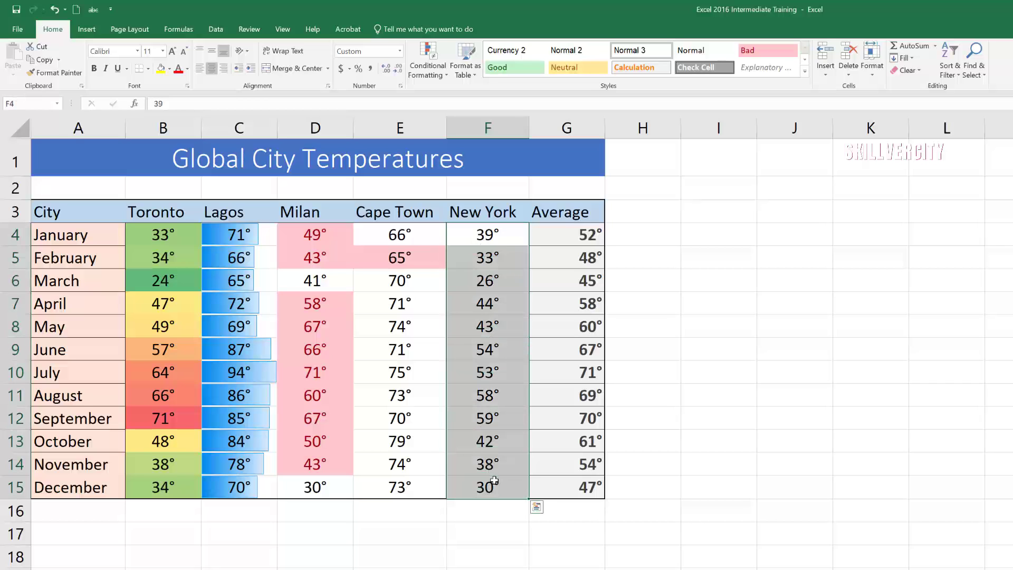
click(449, 80)
mouse_move(485, 123)
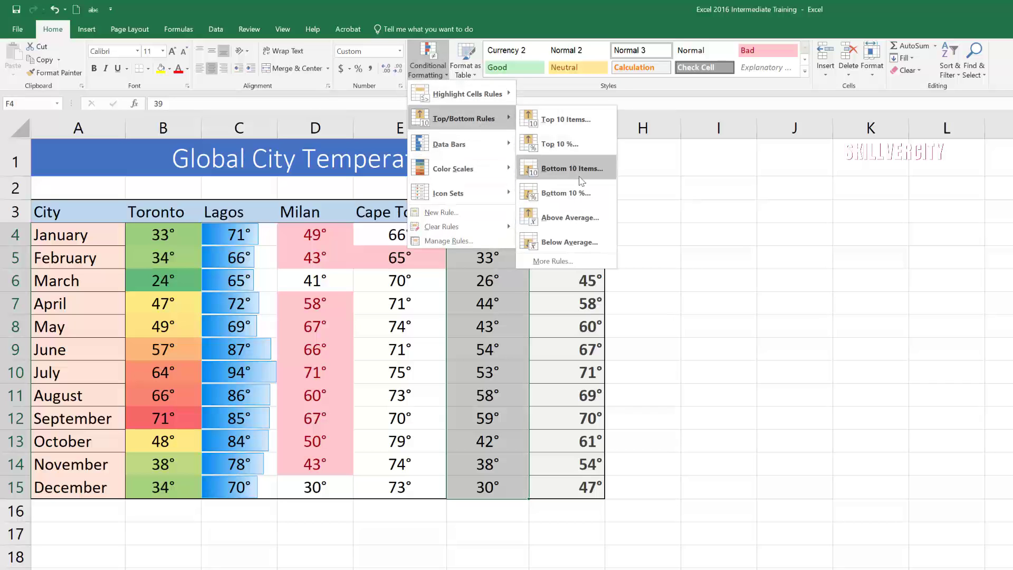
click(580, 218)
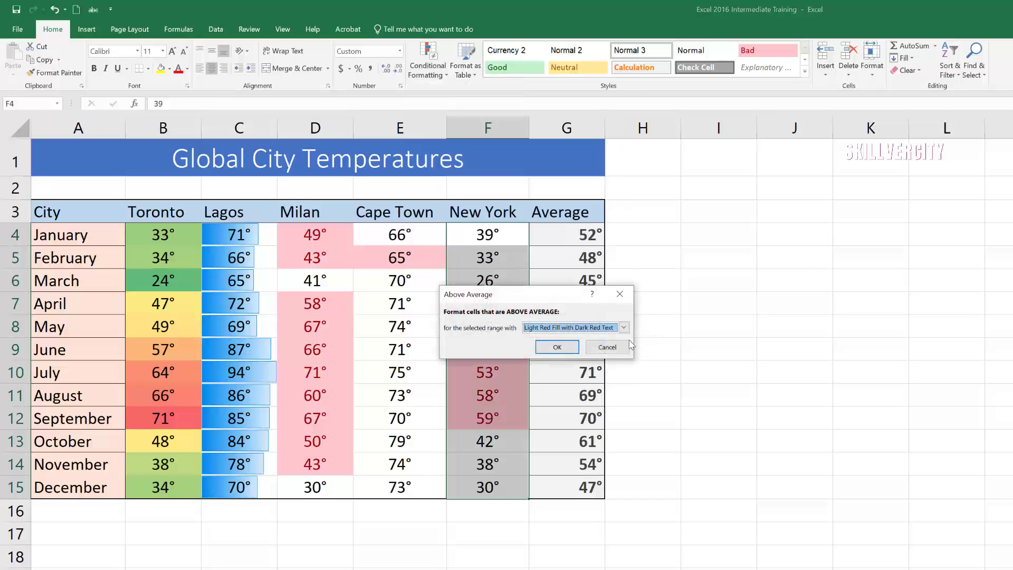
click(624, 328)
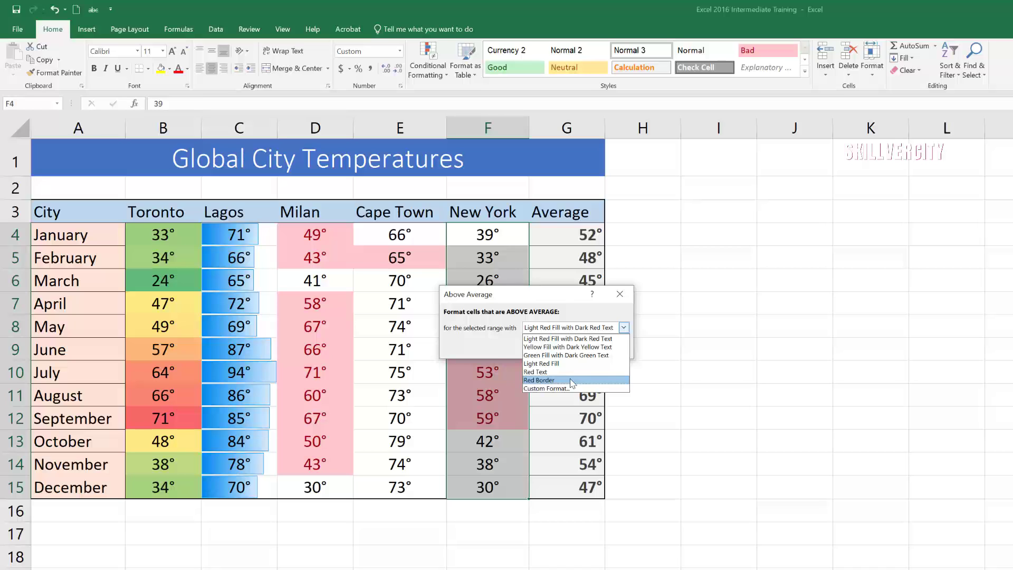
click(579, 347)
click(555, 344)
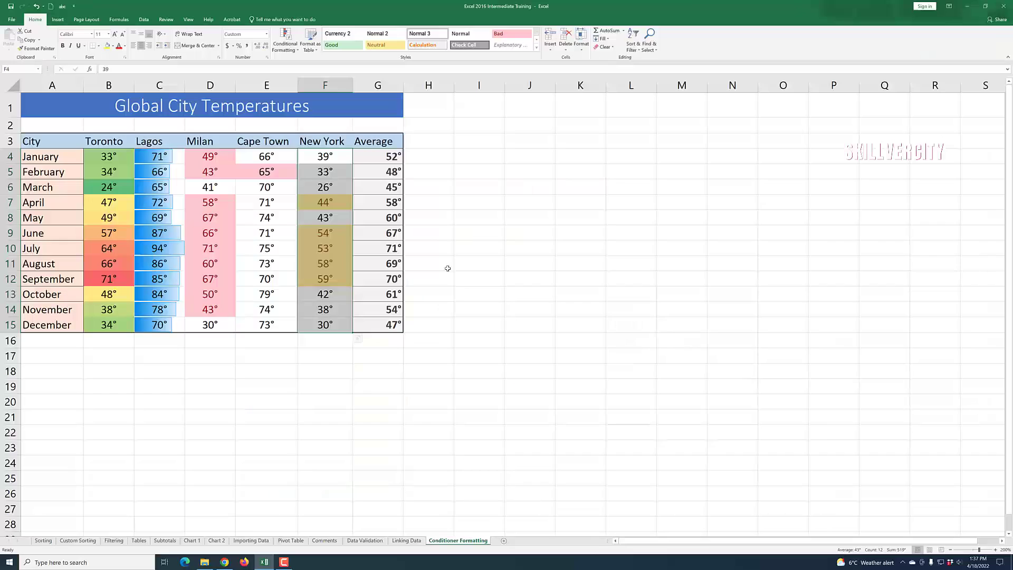
click(472, 267)
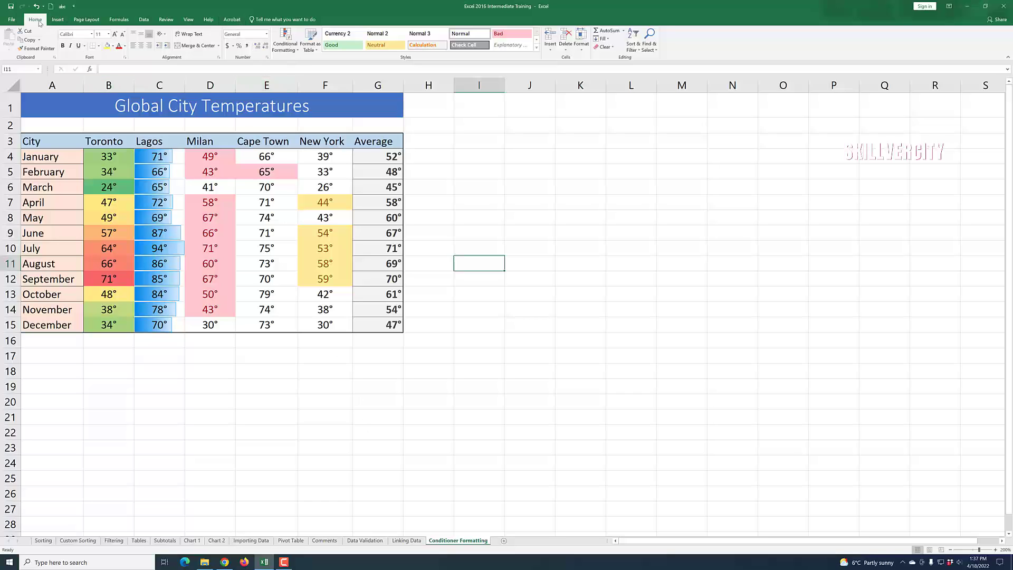
click(297, 53)
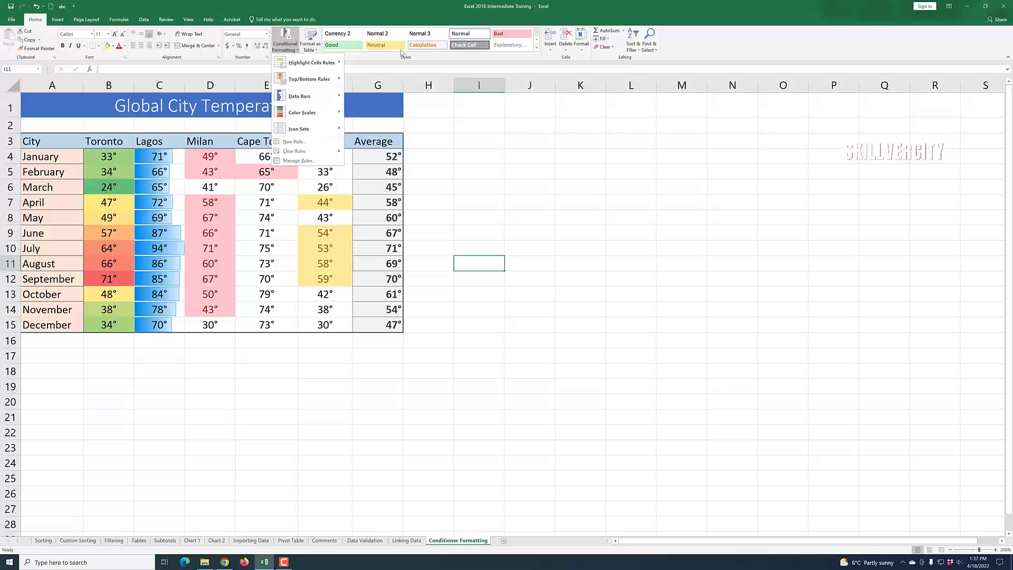
click(568, 261)
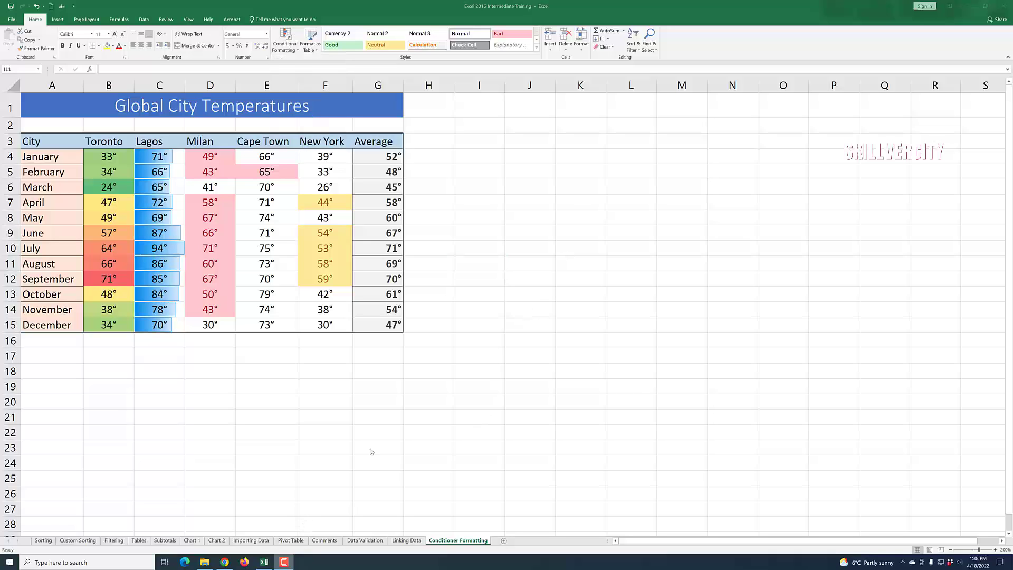